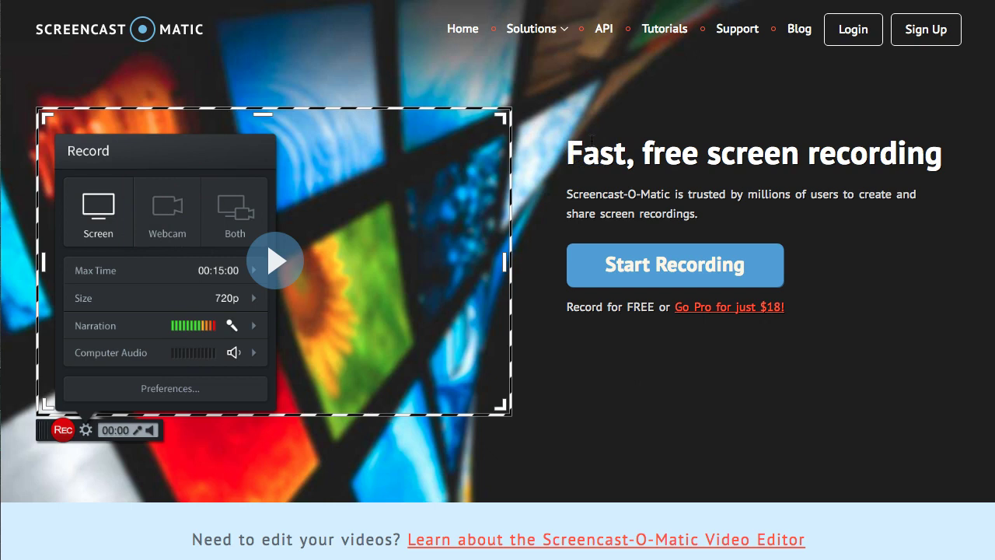
left_click(571, 188)
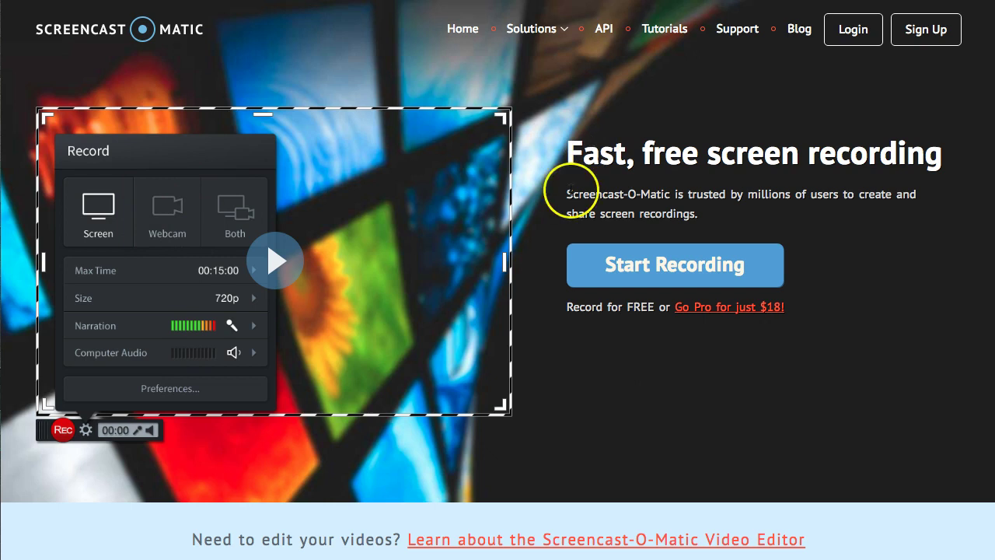
left_click_drag(509, 115, 451, 68)
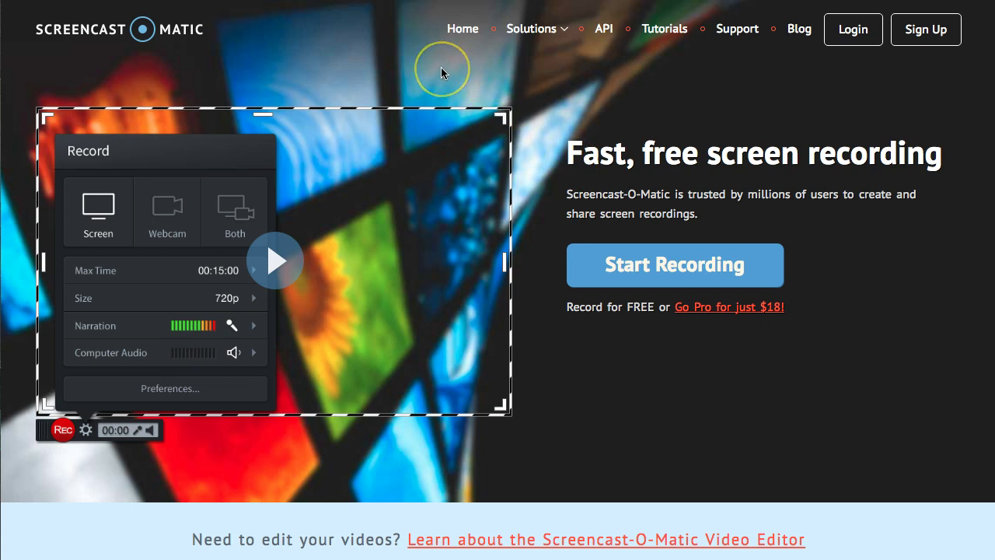
left_click_drag(411, 68, 391, 44)
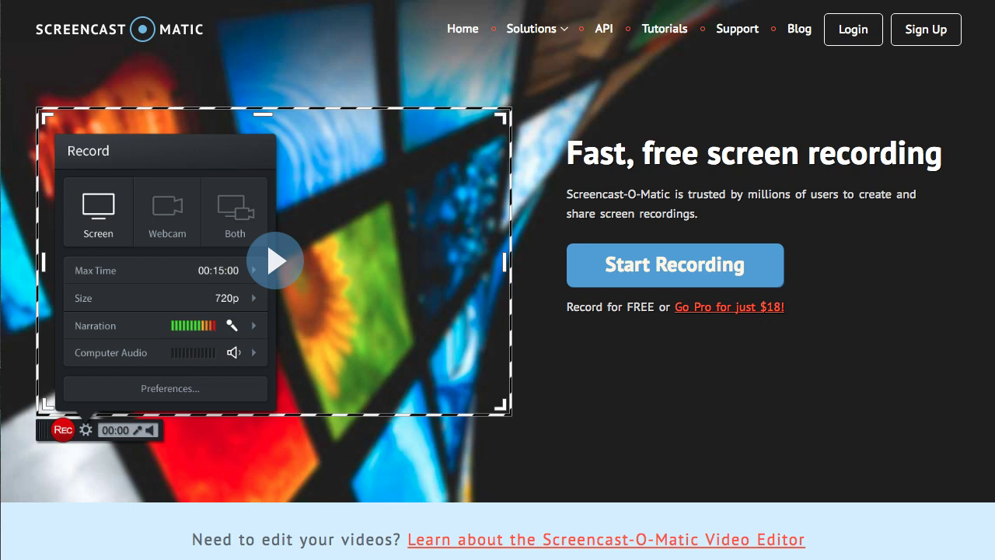
- Search the web for "nimbus screen recorder chrome"
type("nimbus")
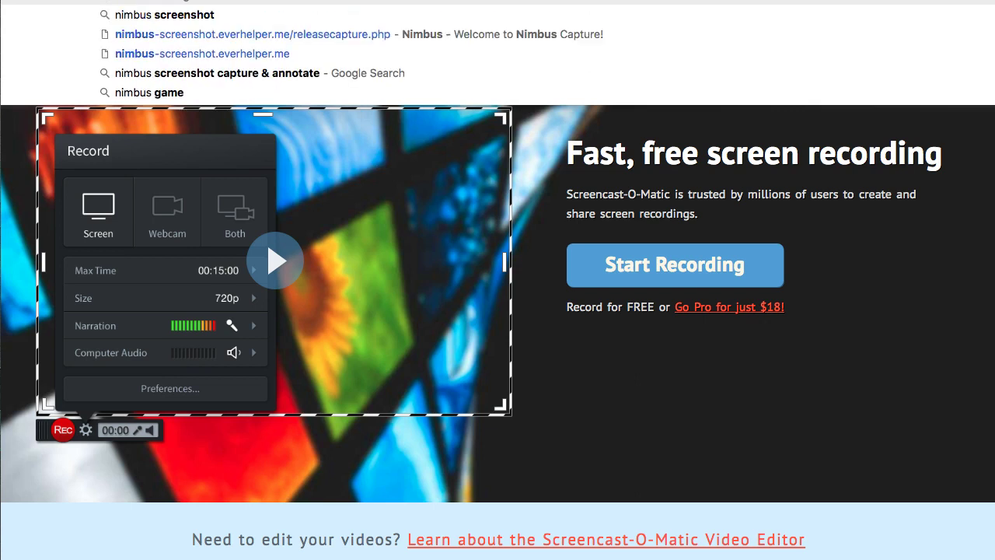
type(" screen")
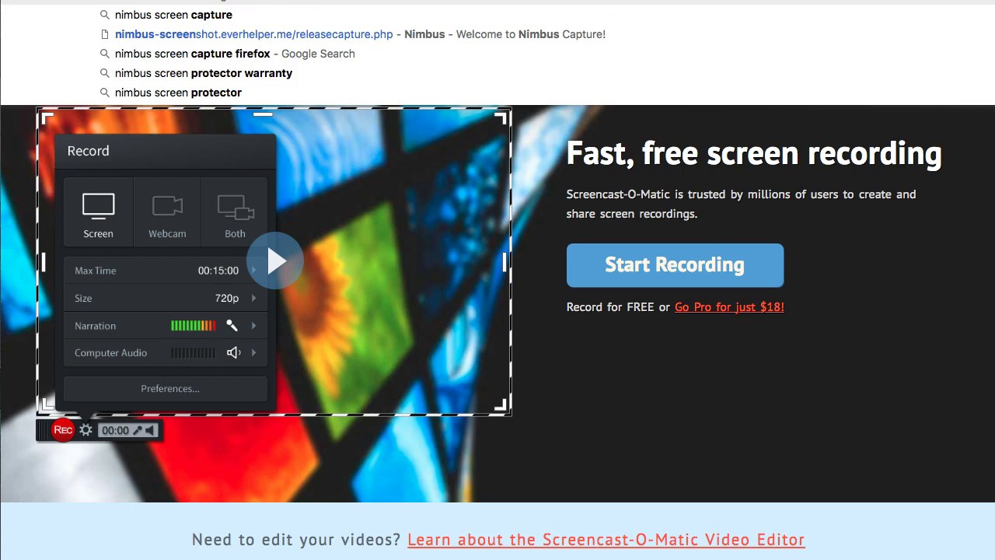
type("recor")
key("Escape")
key("BackSpace")
key("Return")
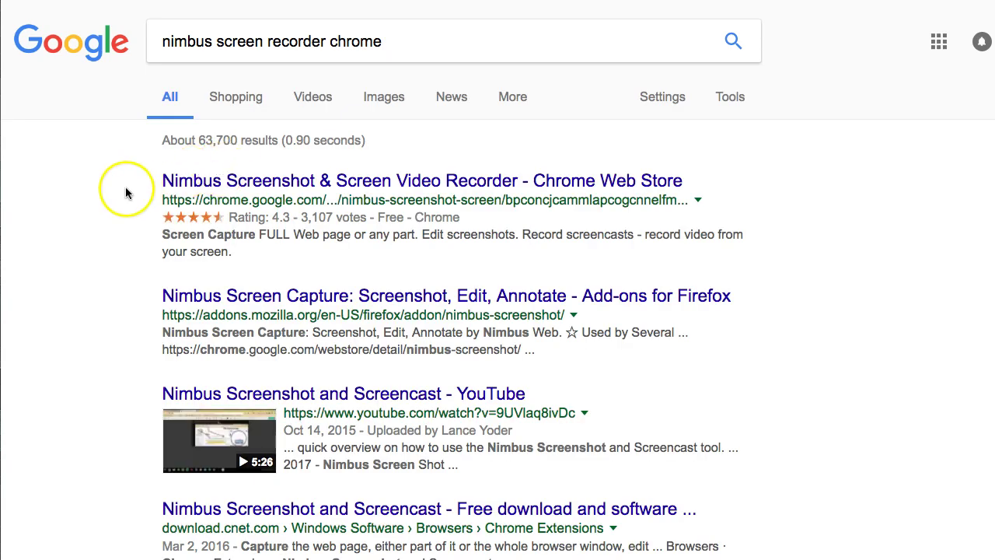
left_click(121, 187)
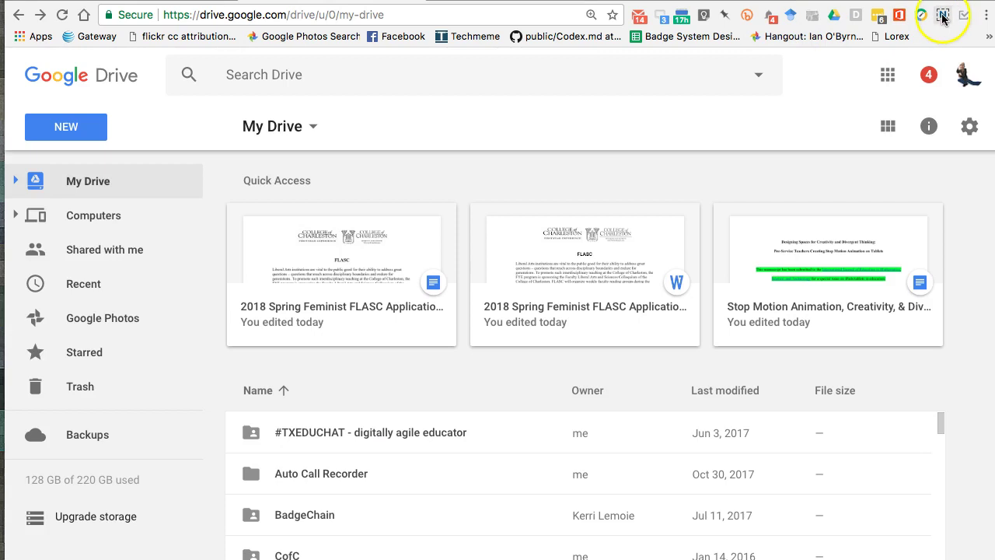
- Open Nimbus Capture's video recording options on the My Drive page and turn off microphone sound
left_click(944, 17)
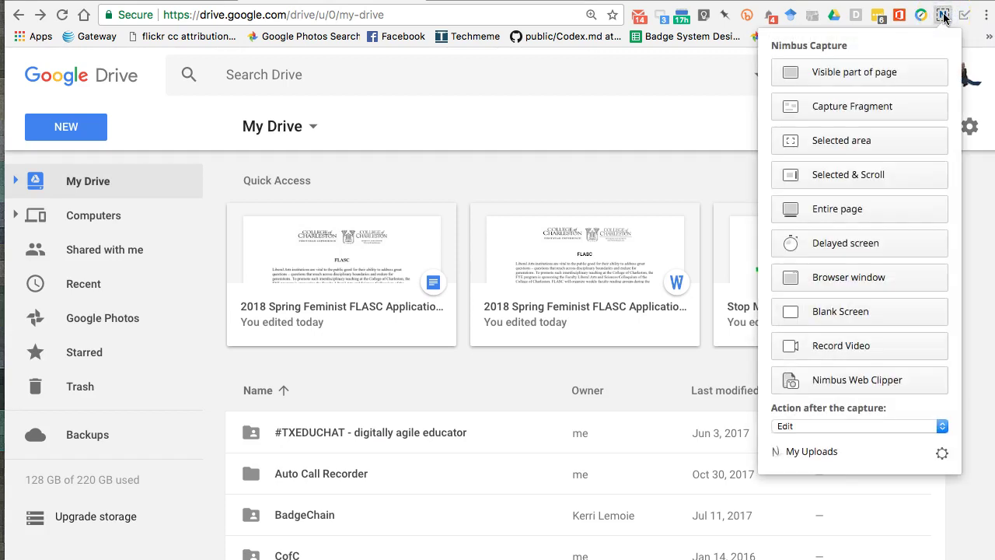
left_click(818, 231)
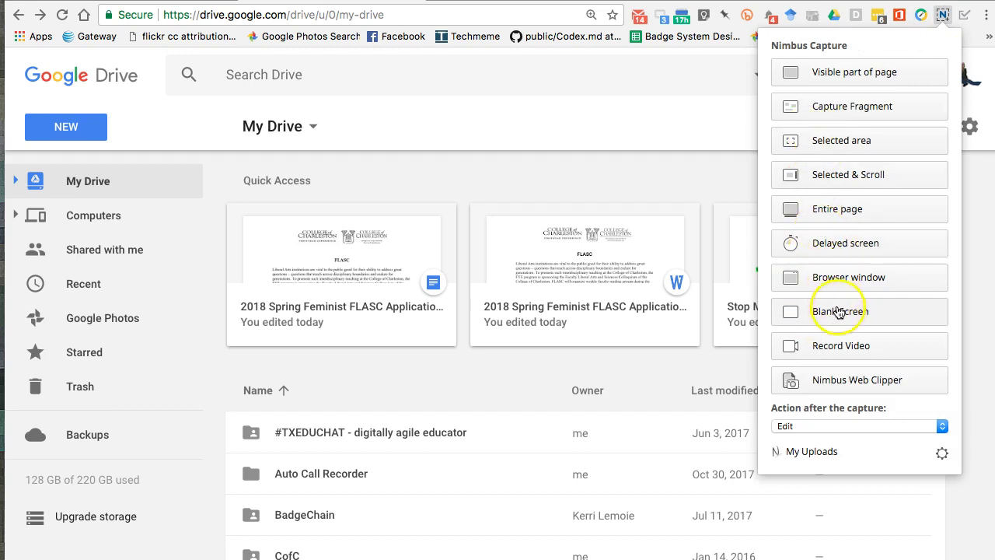
left_click(825, 345)
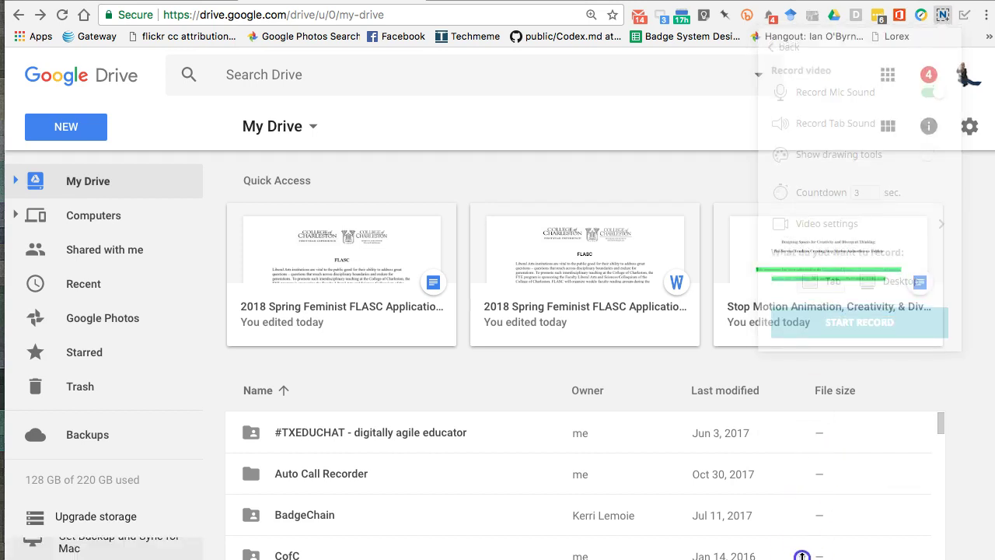
left_click(941, 16)
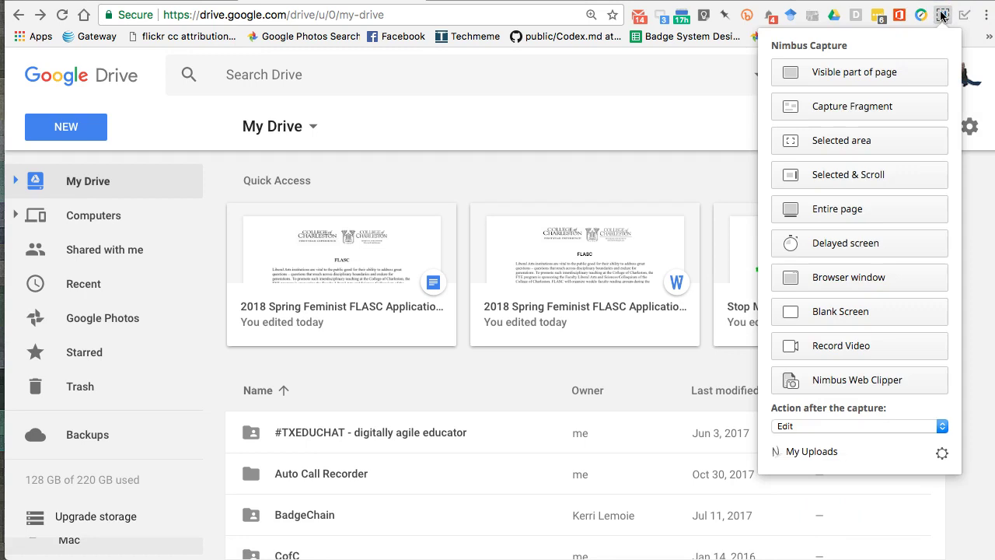
left_click(830, 345)
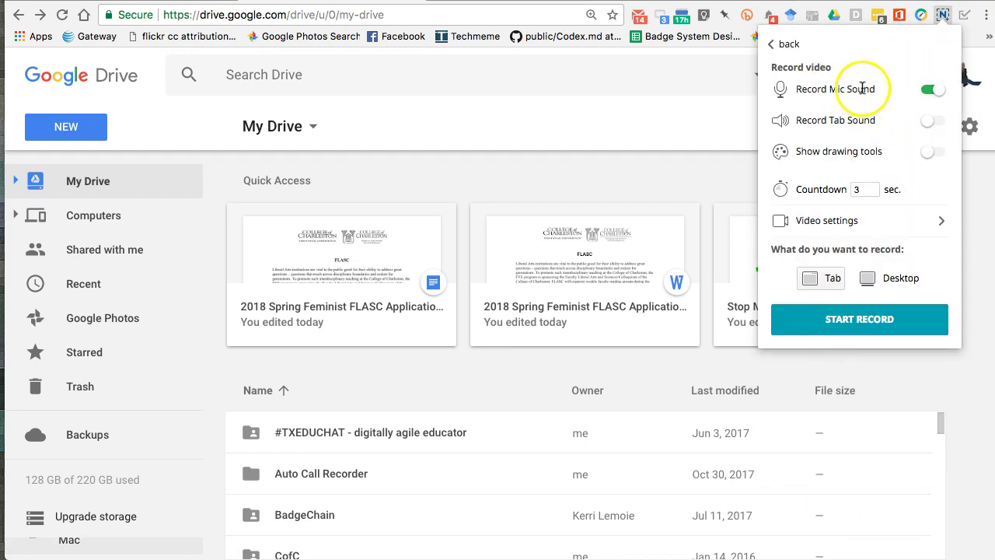
left_click(927, 89)
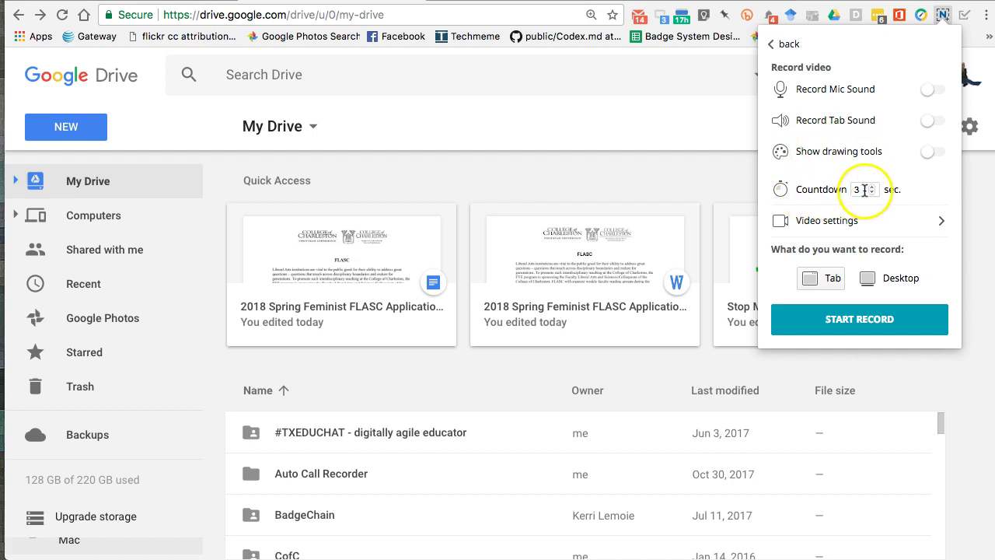
- Review the video and audio quality settings, and start recording the current tab with a 3-second countdown
left_click(831, 226)
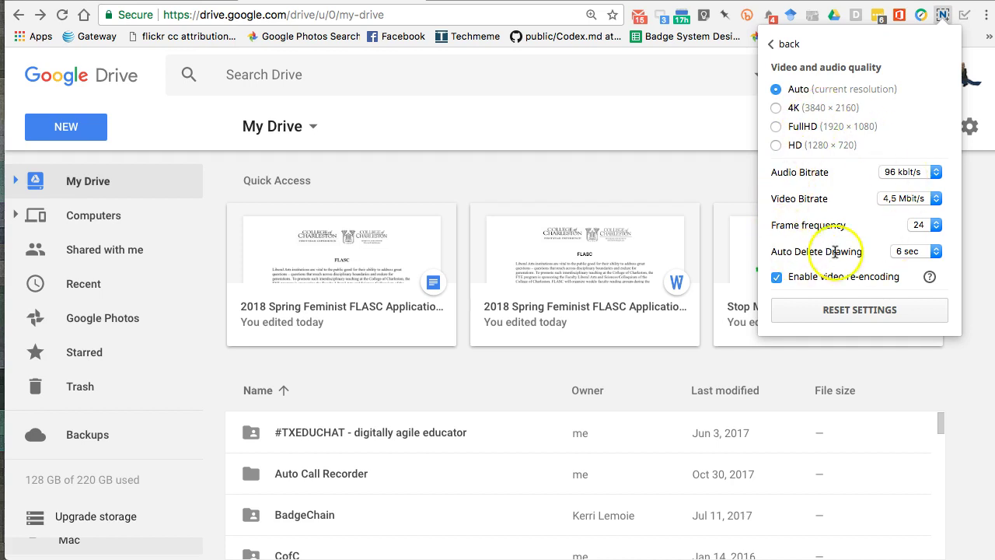
left_click(778, 42)
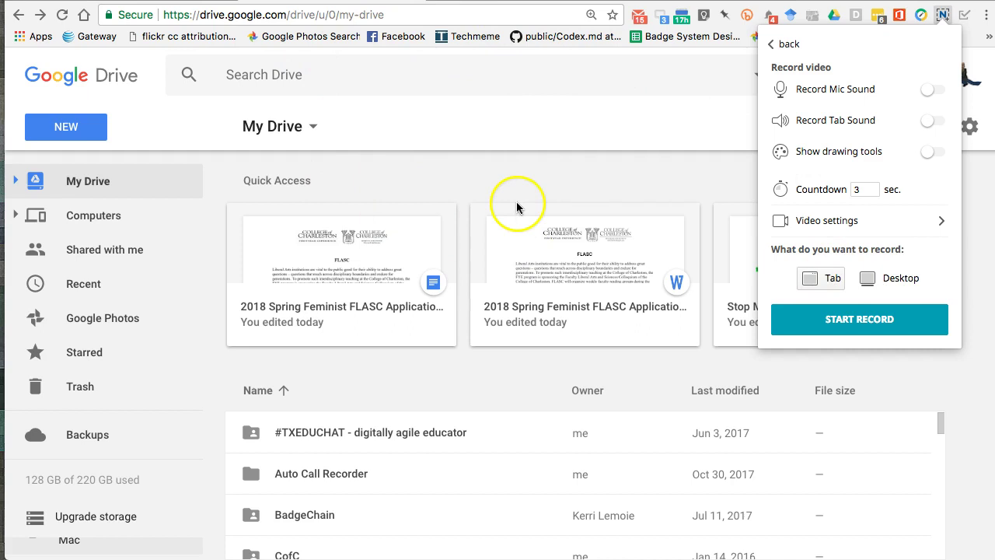
left_click(883, 323)
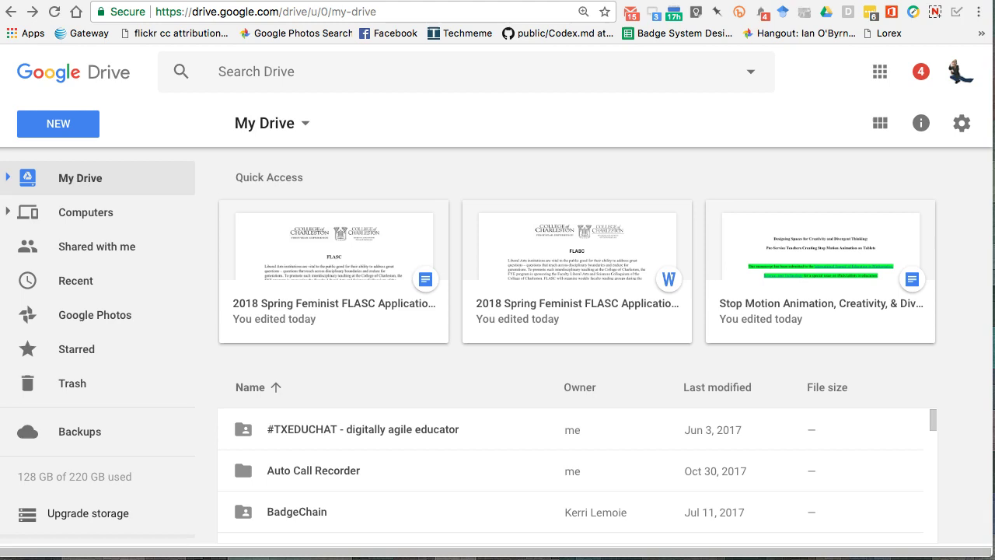
left_click(938, 13)
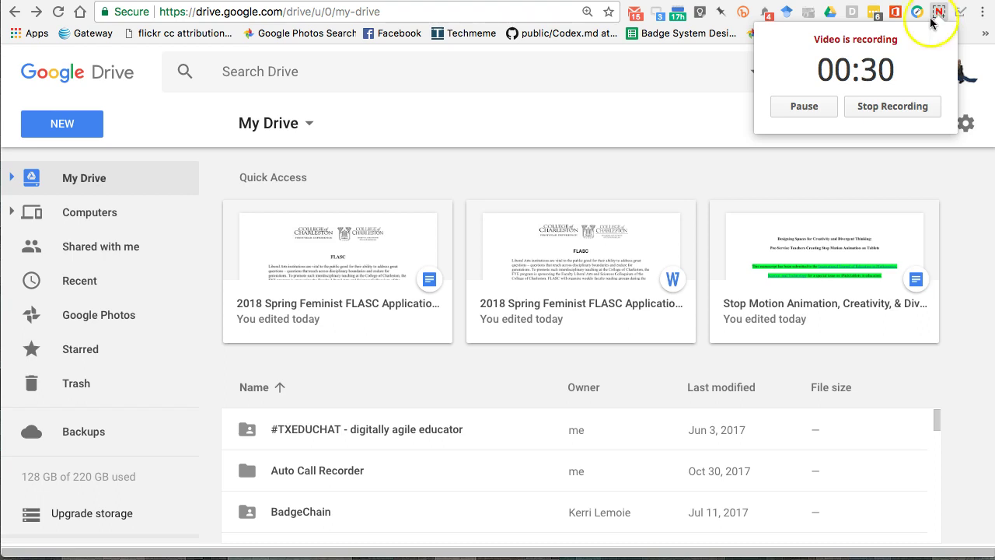
left_click(581, 134)
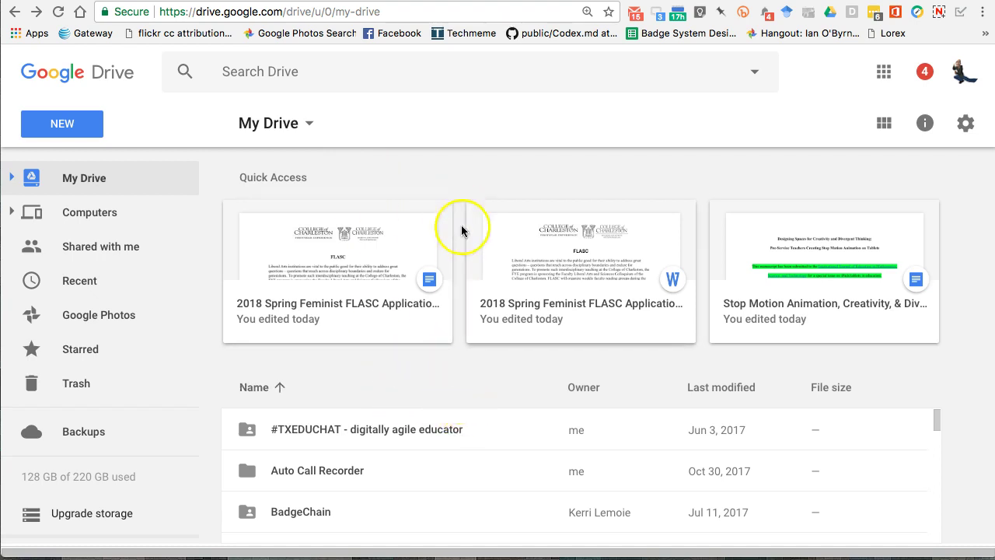
- Open the Stop Motion Animation document from Quick Access, and return to My Drive to browse its folder list
double_click(786, 257)
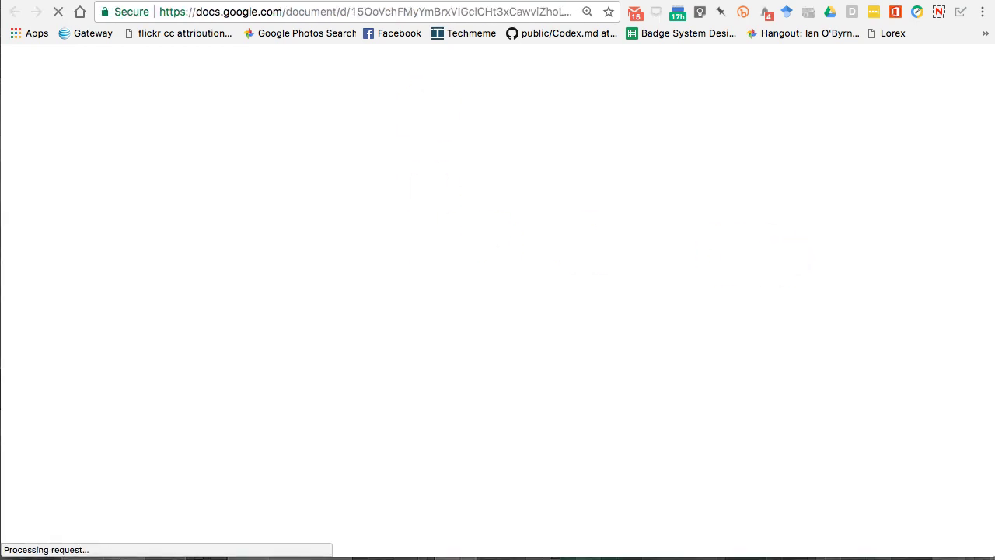
key("alt+Left")
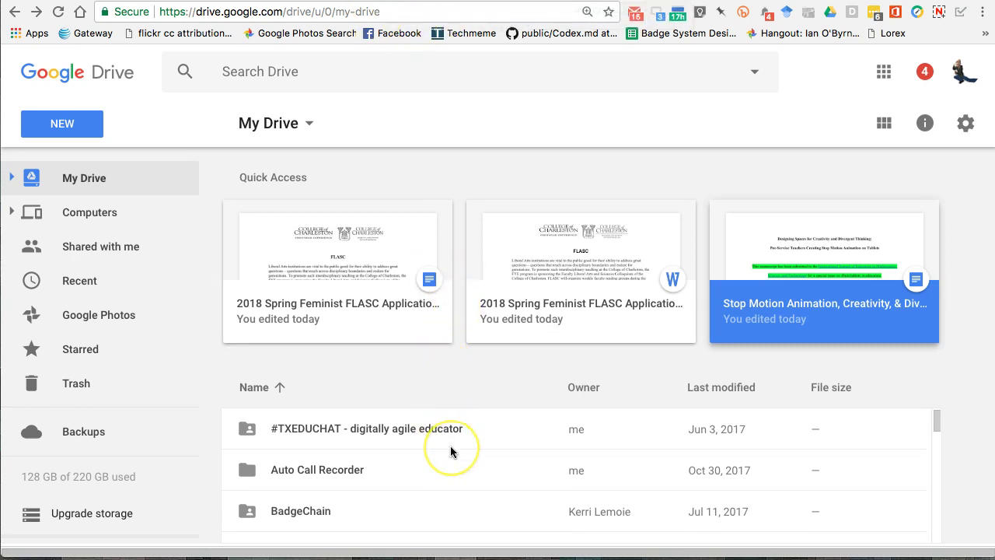
scroll(450, 451, "down", 5)
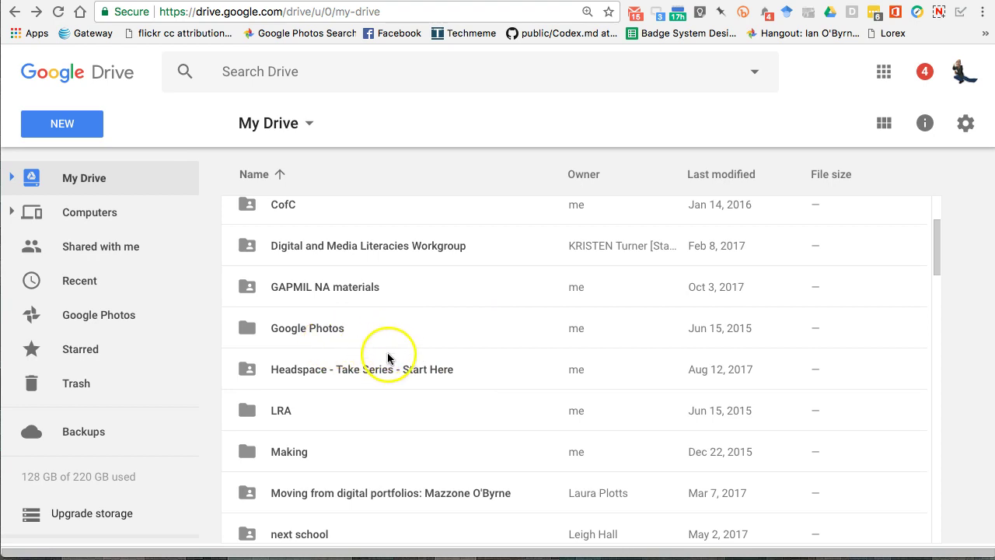
scroll(387, 358, "up", 10)
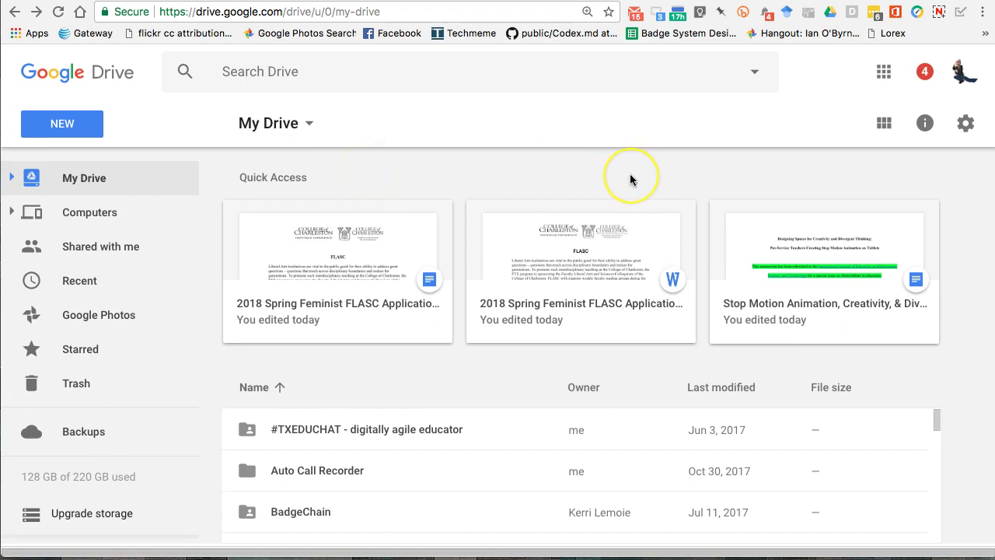
- Stop the Nimbus recording and pause the playback of the screencast preview
left_click(940, 13)
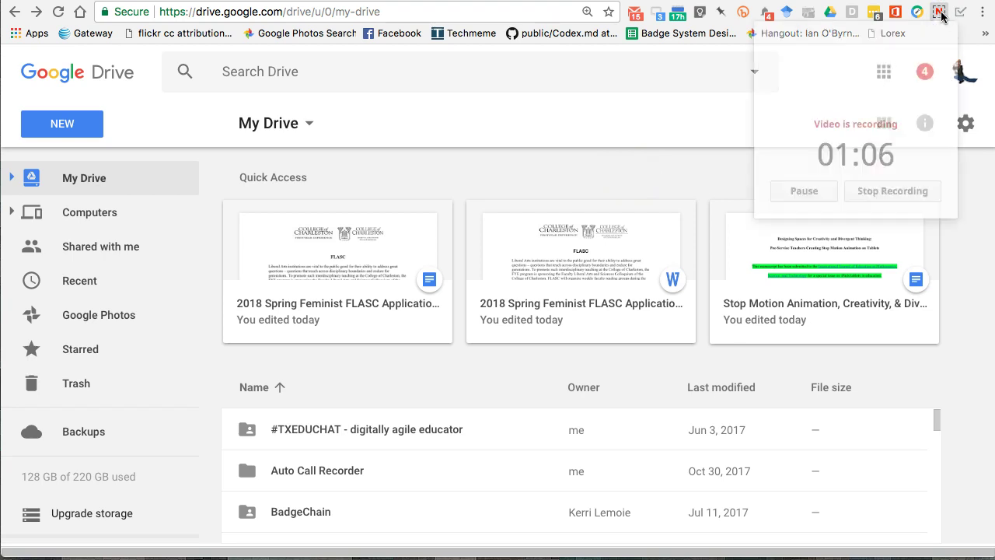
left_click(892, 108)
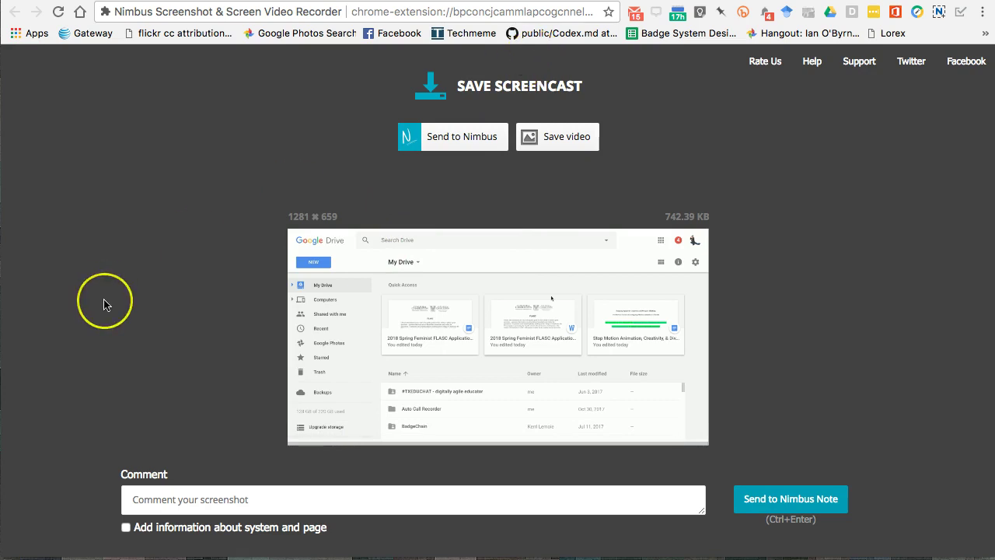
mouse_move(367, 354)
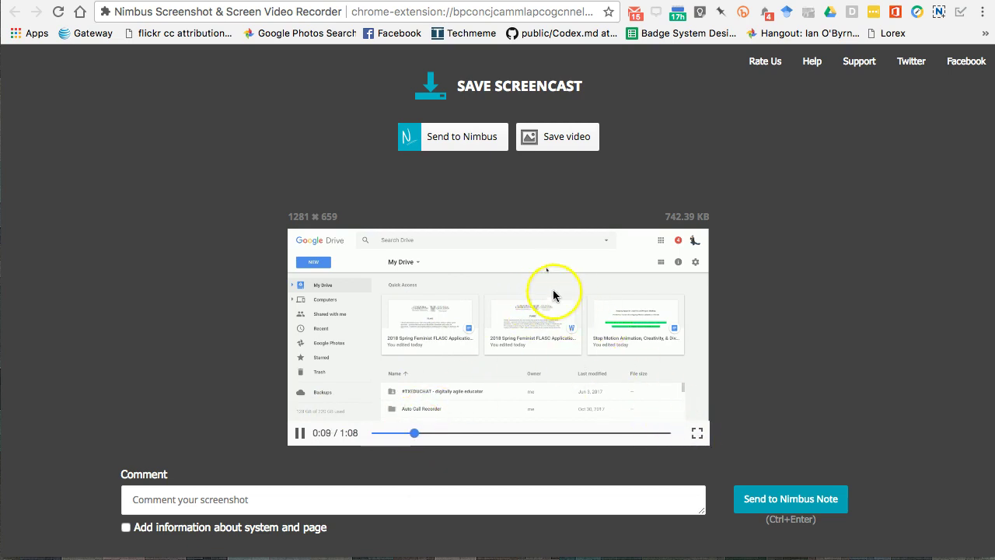
left_click(300, 435)
left_click(196, 356)
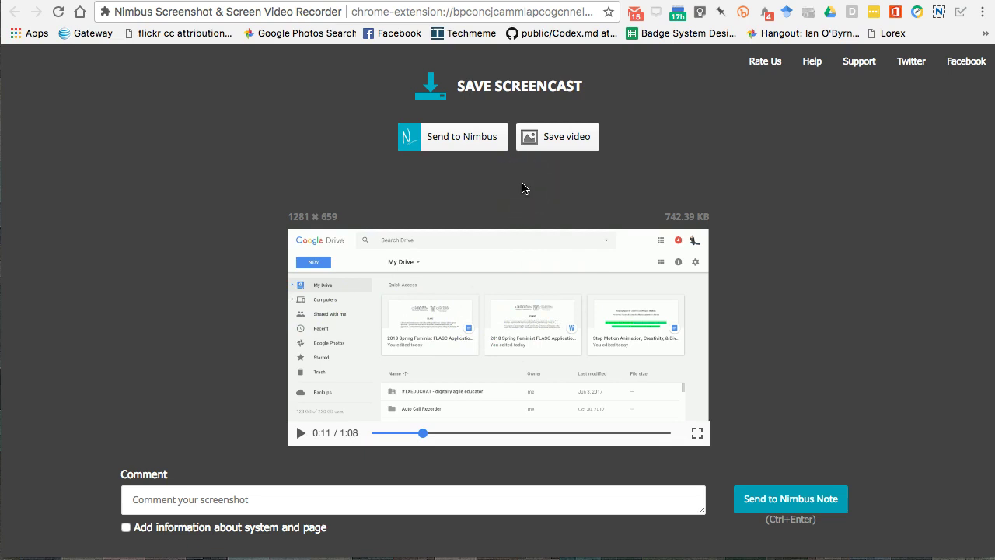
- Check the file formats offered for saving the screencast video, and close the save dialog without saving
left_click(561, 145)
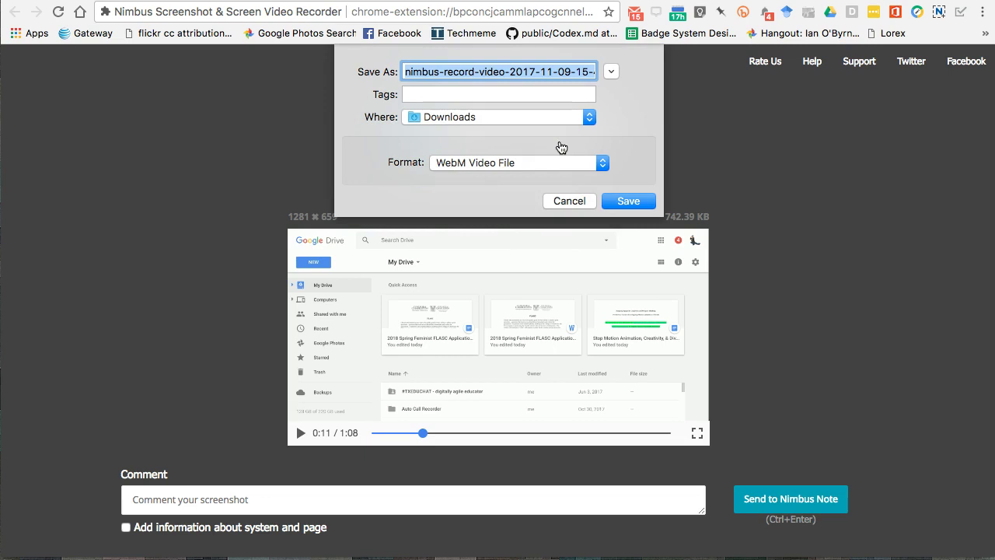
left_click(525, 162)
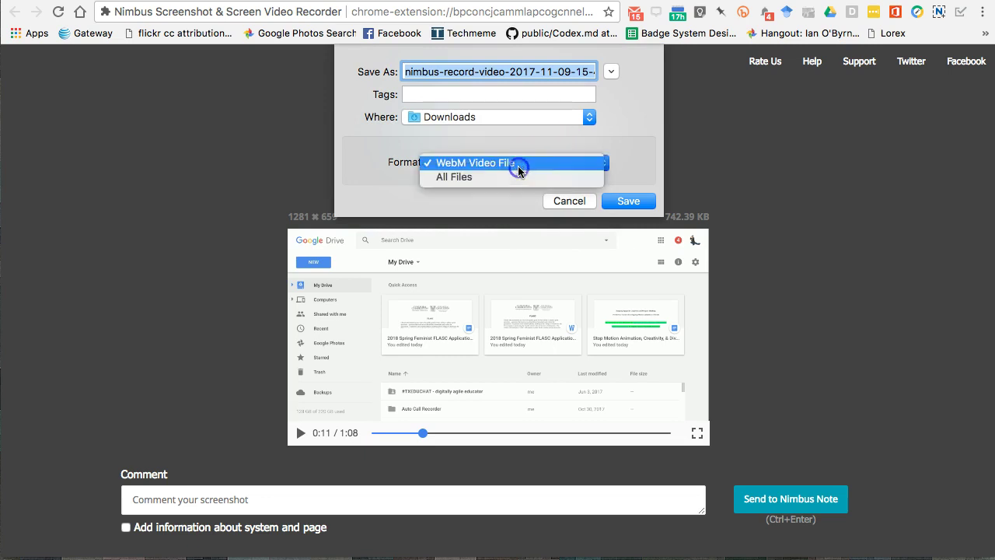
left_click(593, 145)
left_click(579, 203)
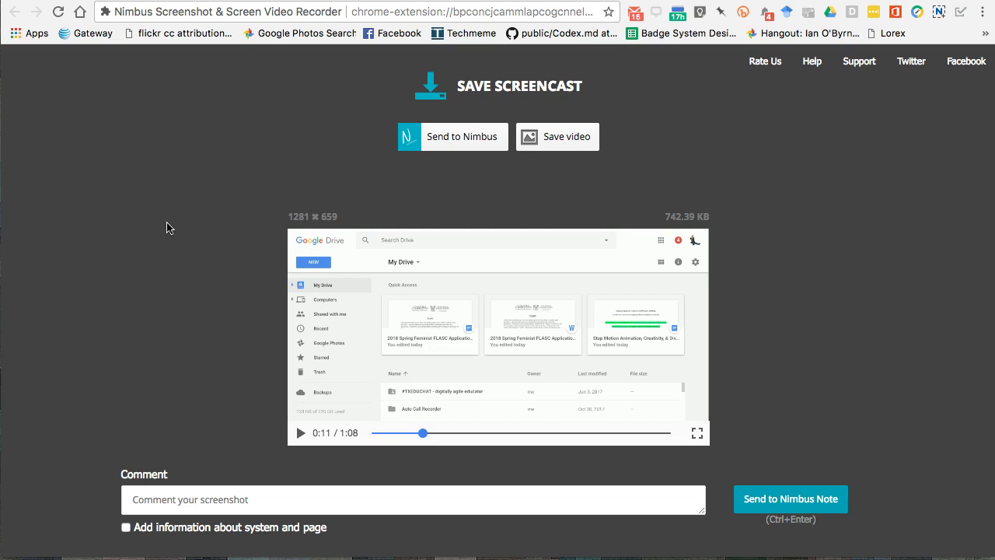
- Switch to the Stop Motion Animation document and look through its title page and the start of the introduction
left_click(179, 163)
left_click(195, 163)
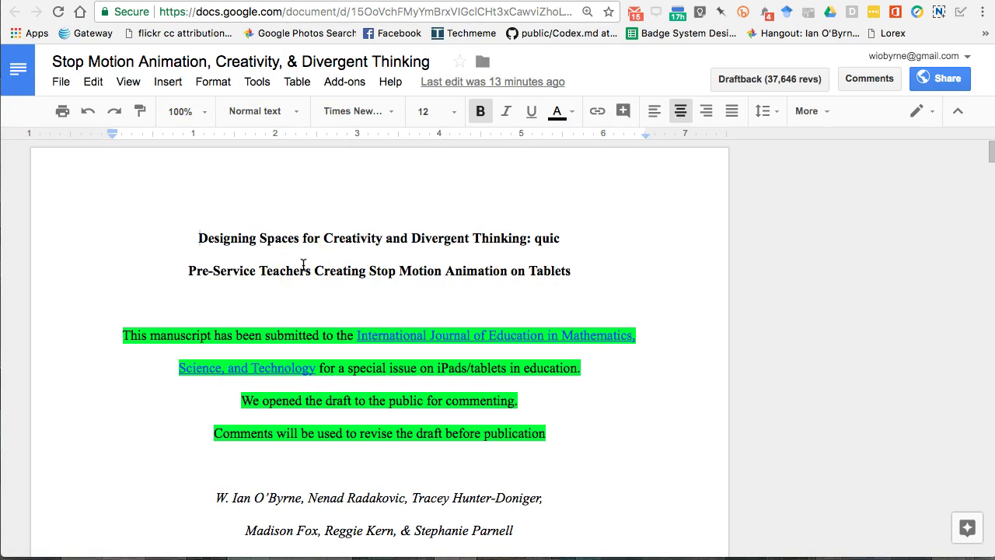
scroll(304, 264, "down", 2)
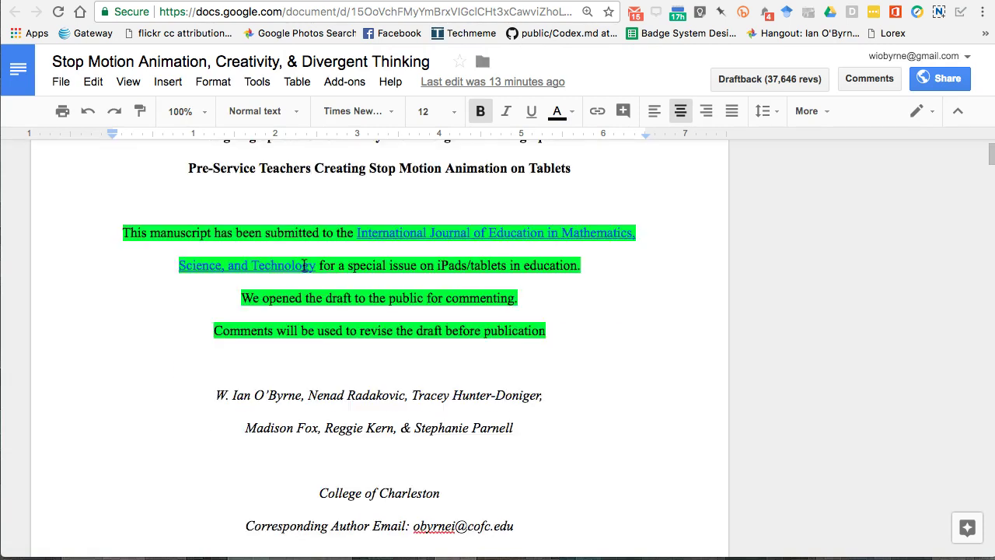
scroll(304, 264, "down", 4)
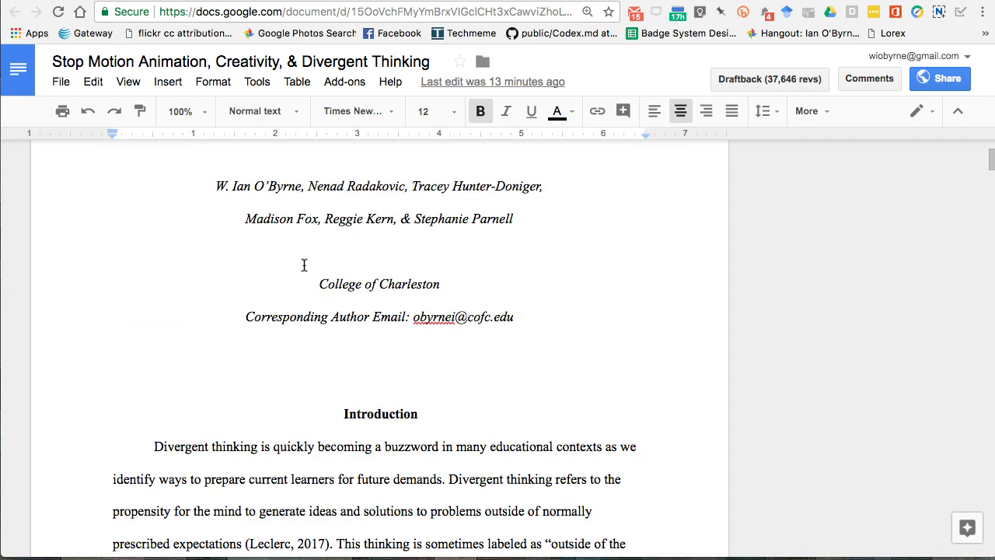
scroll(304, 264, "up", 6)
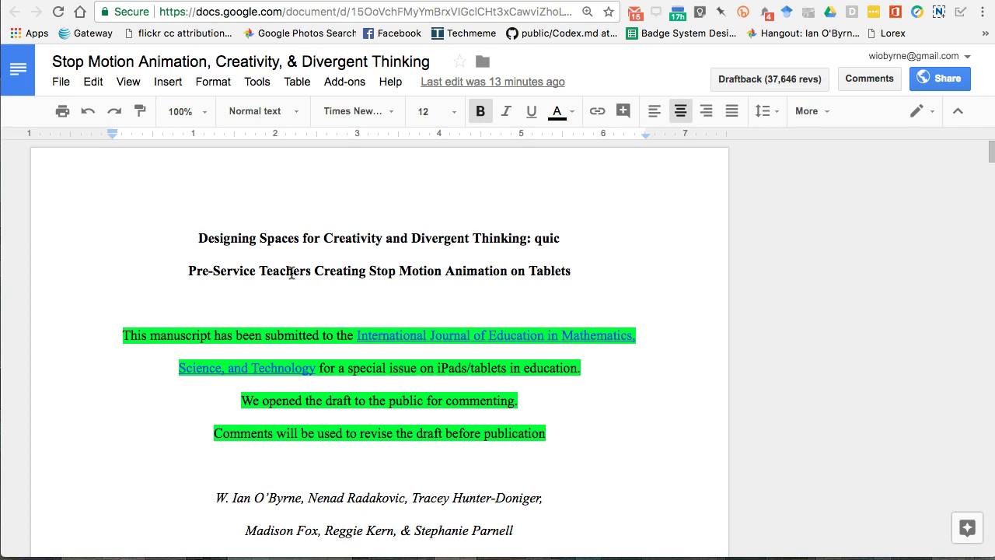
left_click(325, 271)
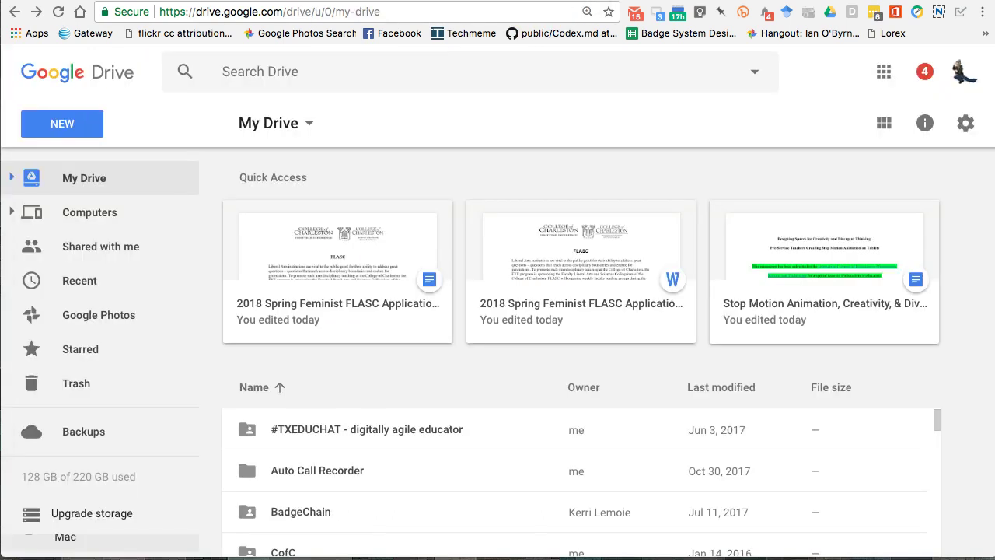
- Go to wiobyrne.com and look through its home page as far as the current research interests
left_click(429, 96)
left_click(406, 96)
left_click(384, 12)
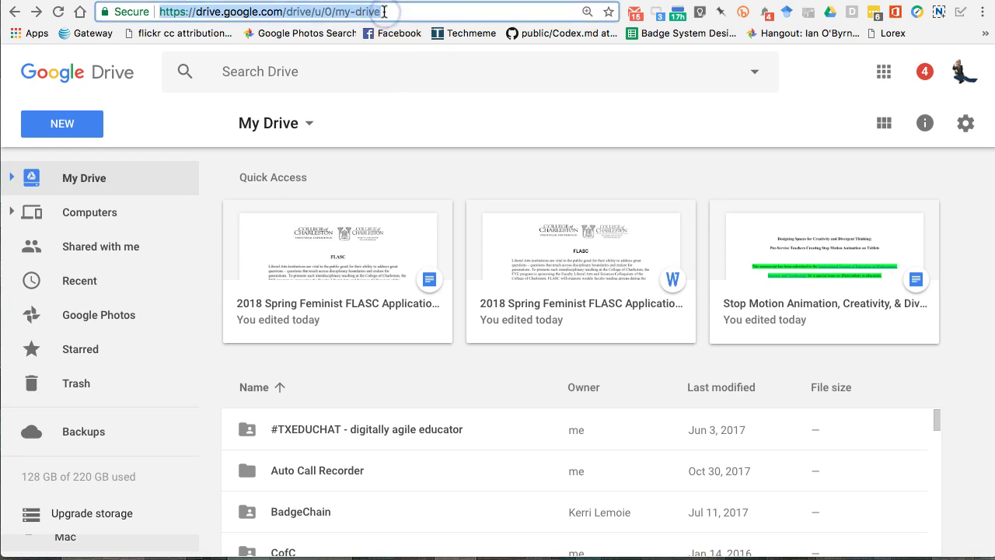
type("wiobyrne.com")
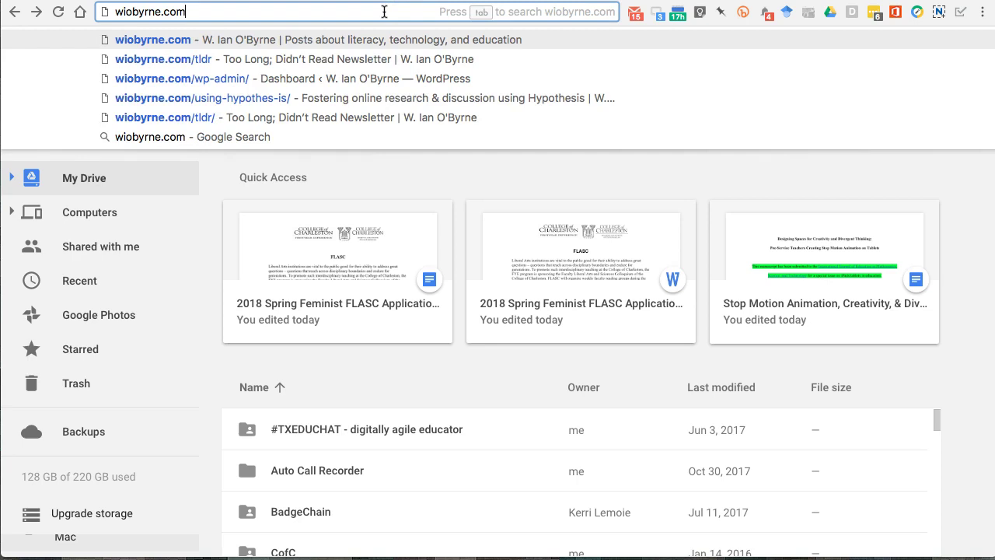
key("Return")
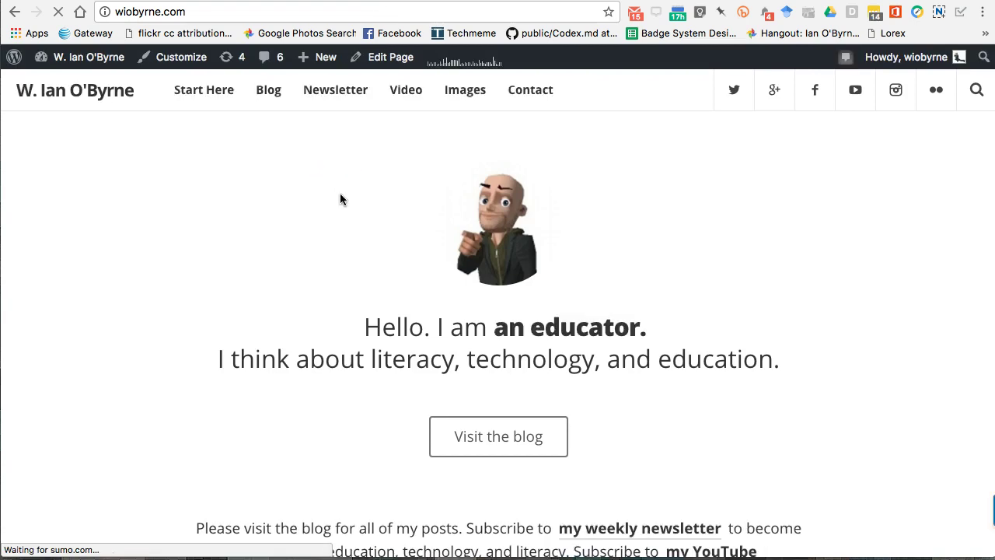
left_click(282, 280)
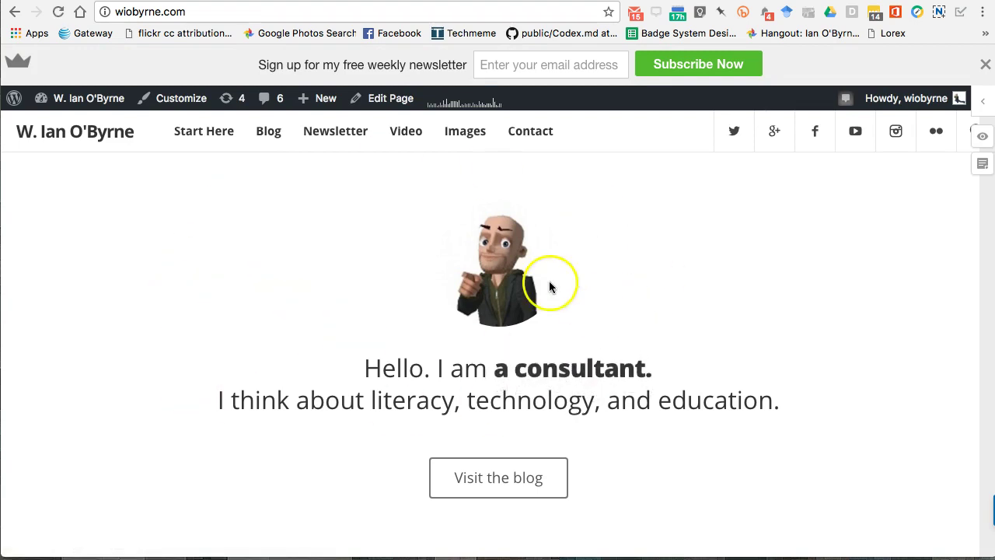
scroll(244, 277, "down", 5)
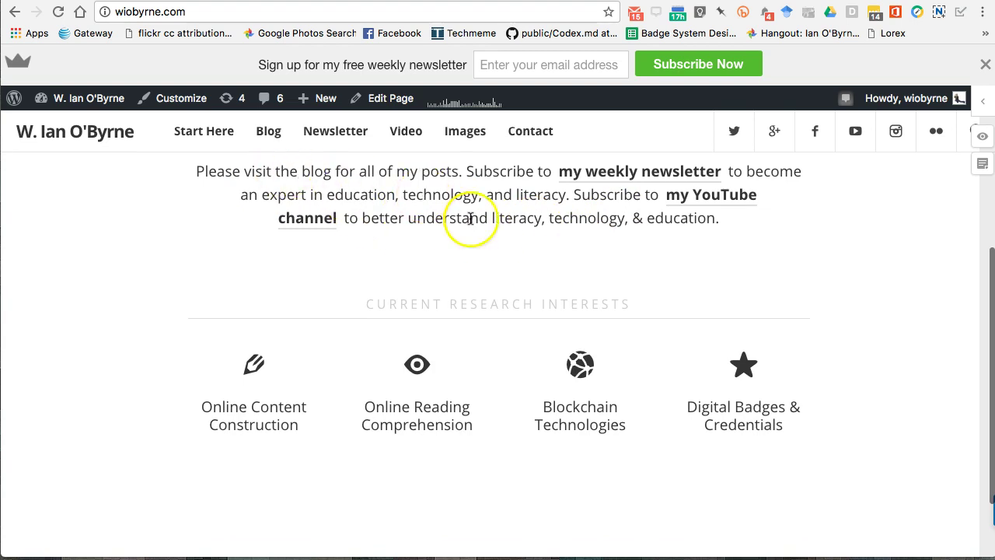
scroll(483, 238, "up", 5)
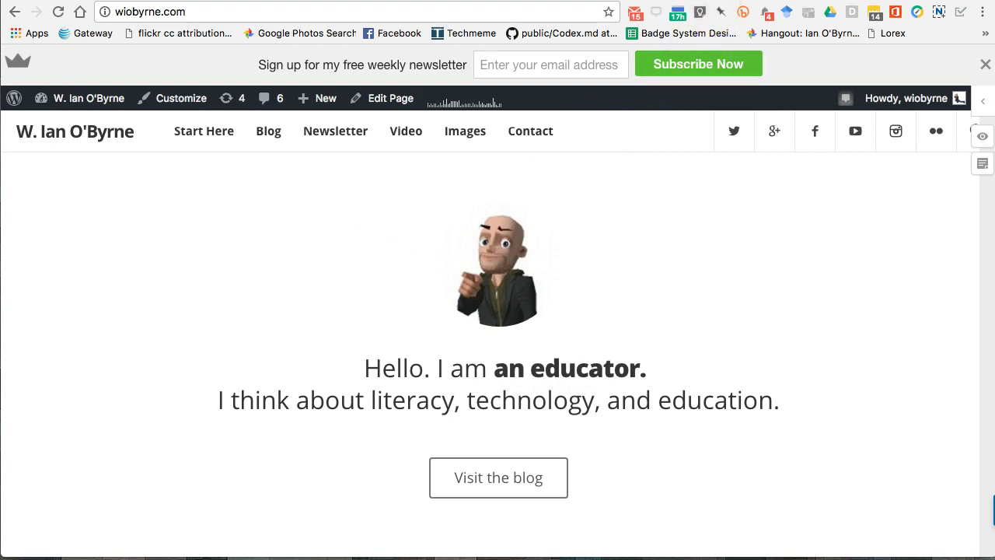
- Open the website's Video page and look through its introduction and the embedded video area
mouse_move(412, 184)
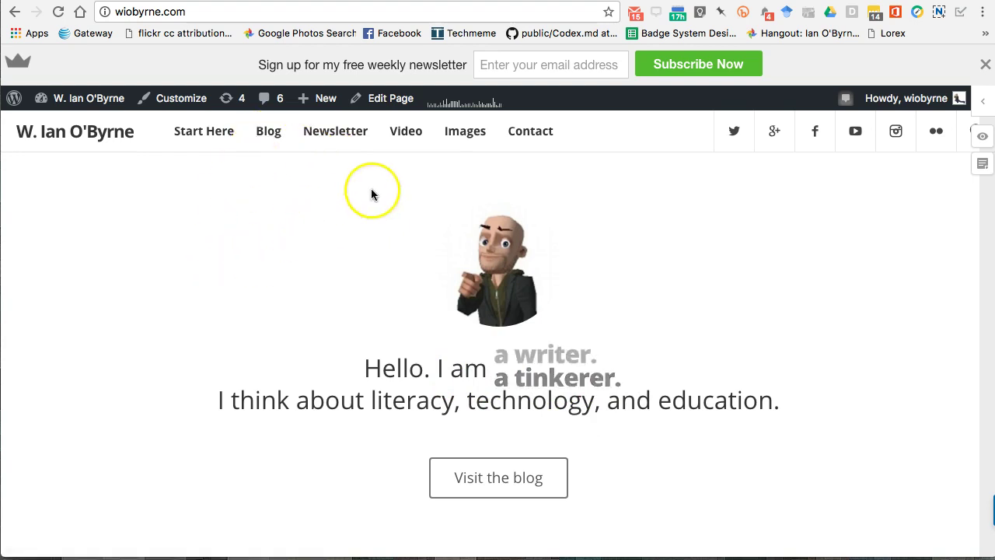
left_click(410, 134)
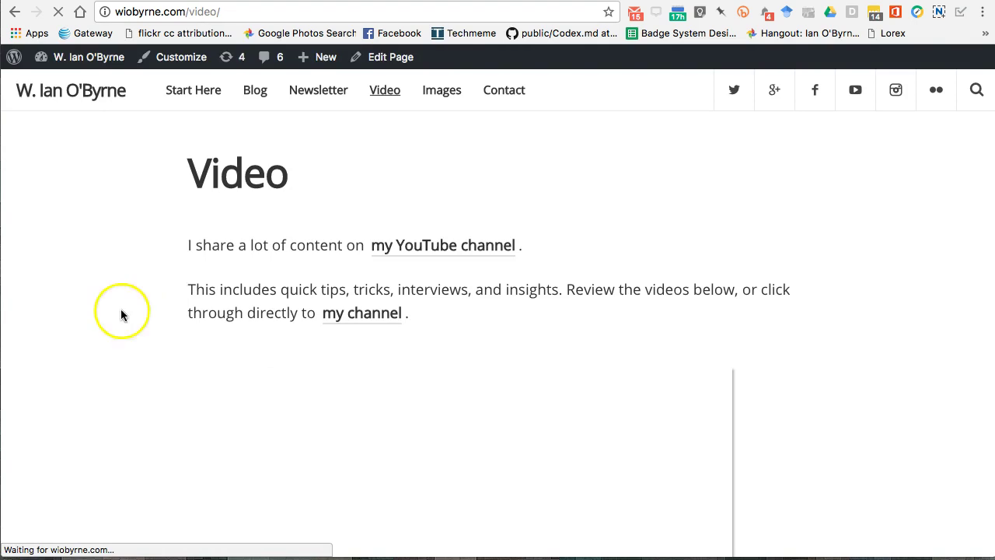
scroll(71, 325, "down", 5)
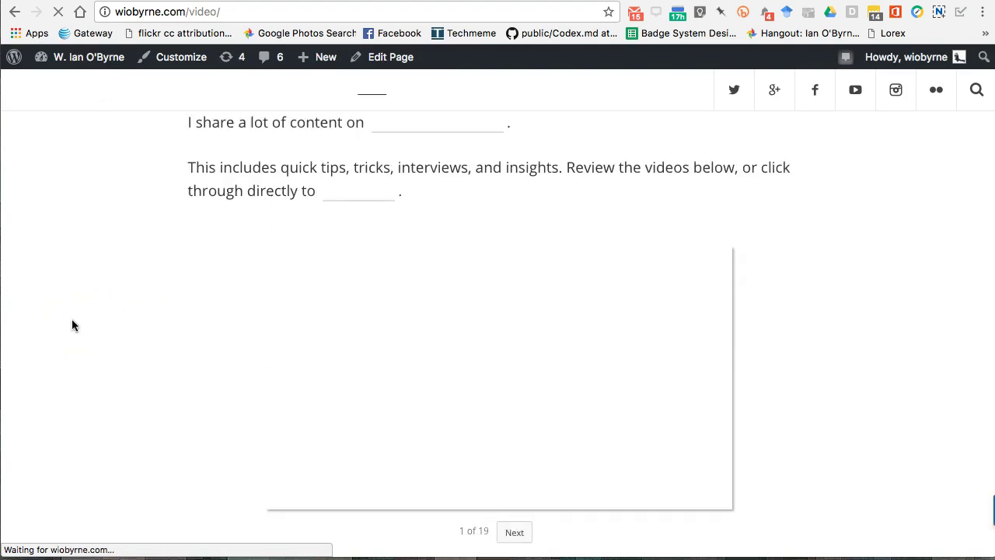
scroll(71, 325, "down", 3)
scroll(71, 324, "up", 10)
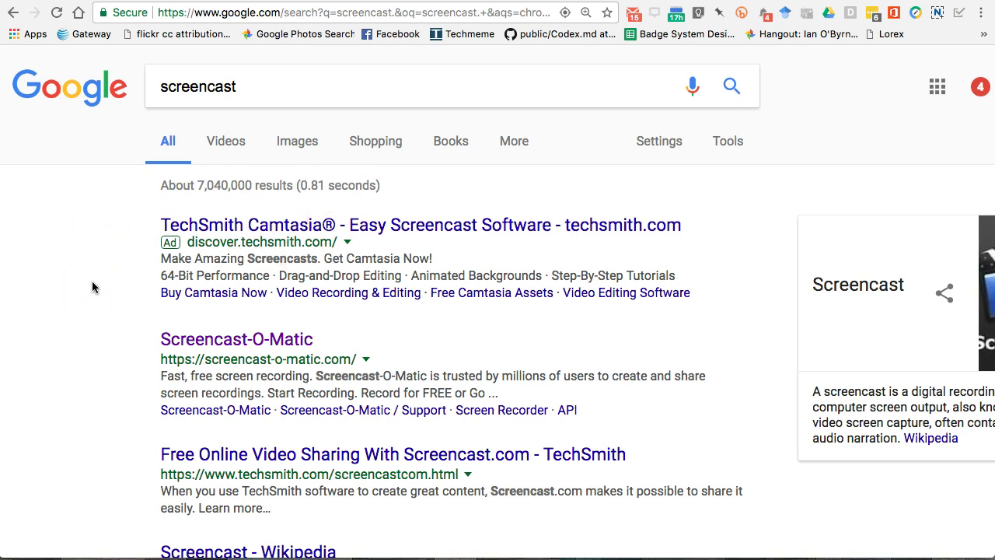
left_click(981, 13)
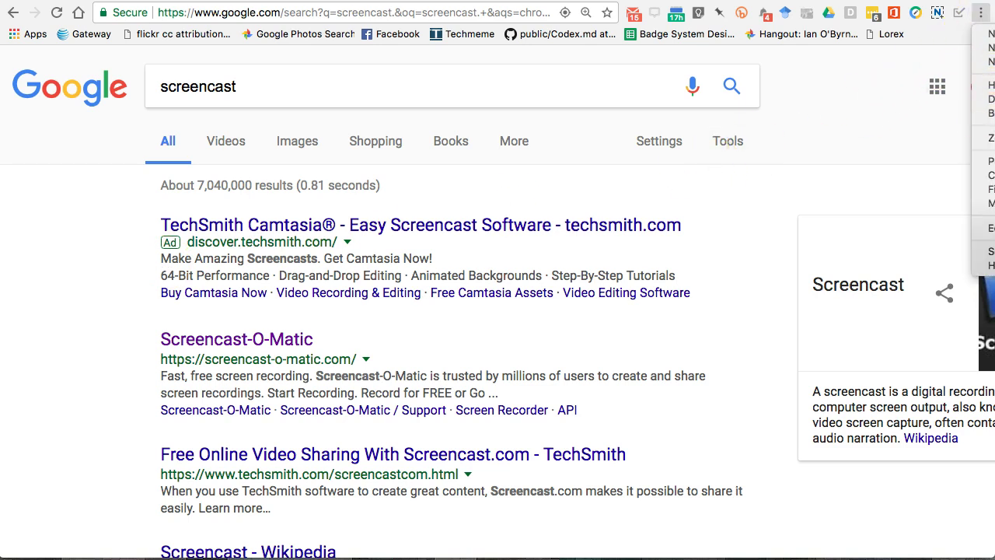
left_click(850, 162)
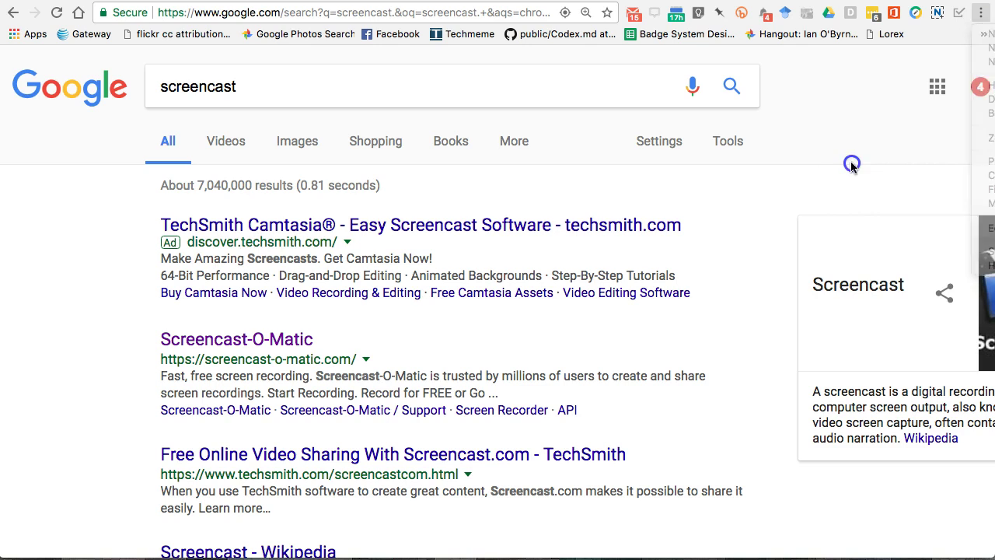